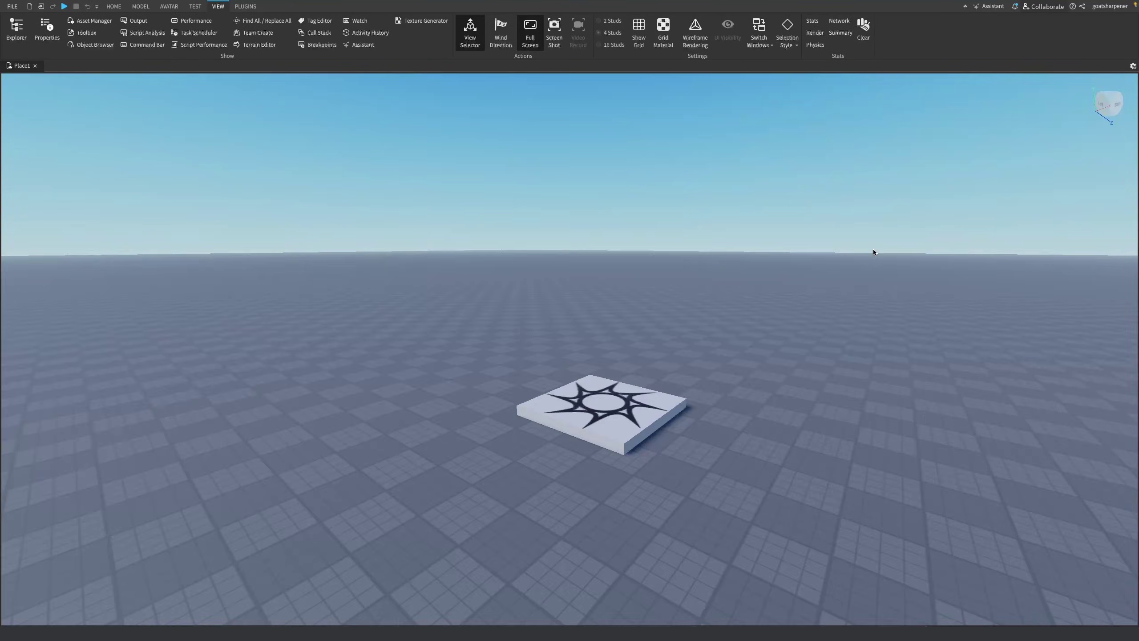
# - Orbit the camera and emulate the iPad 7th Generation screen
pyautogui.moveTo(874, 253); pyautogui.dragTo(872, 254, button='right')
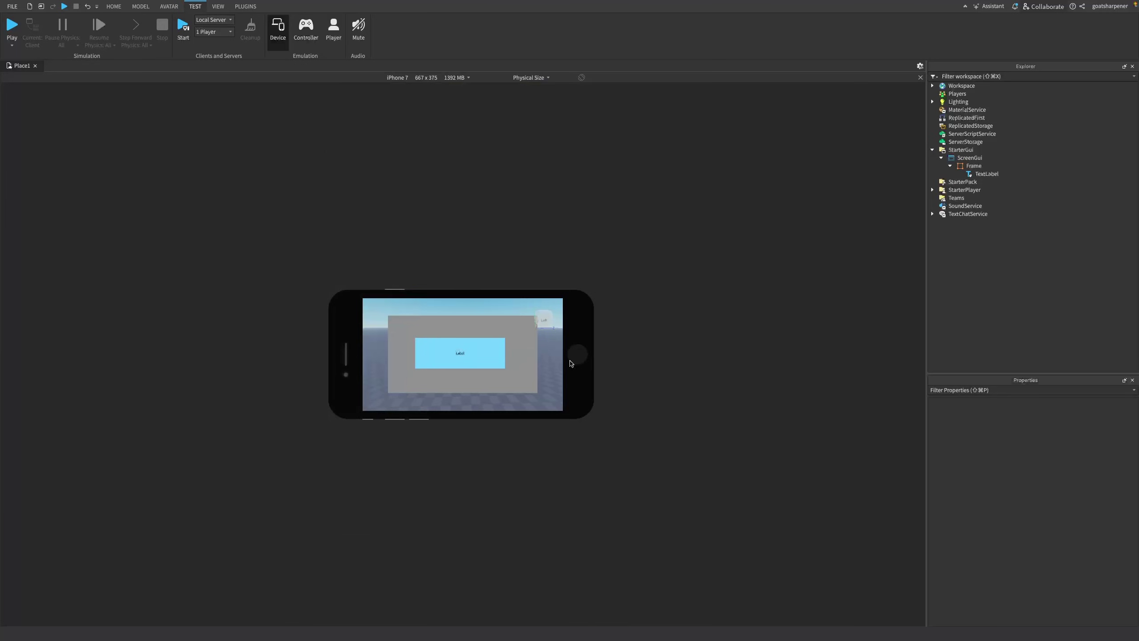
pyautogui.moveTo(534, 386); pyautogui.dragTo(528, 387, button='right')
pyautogui.click(398, 78)
pyautogui.click(374, 314)
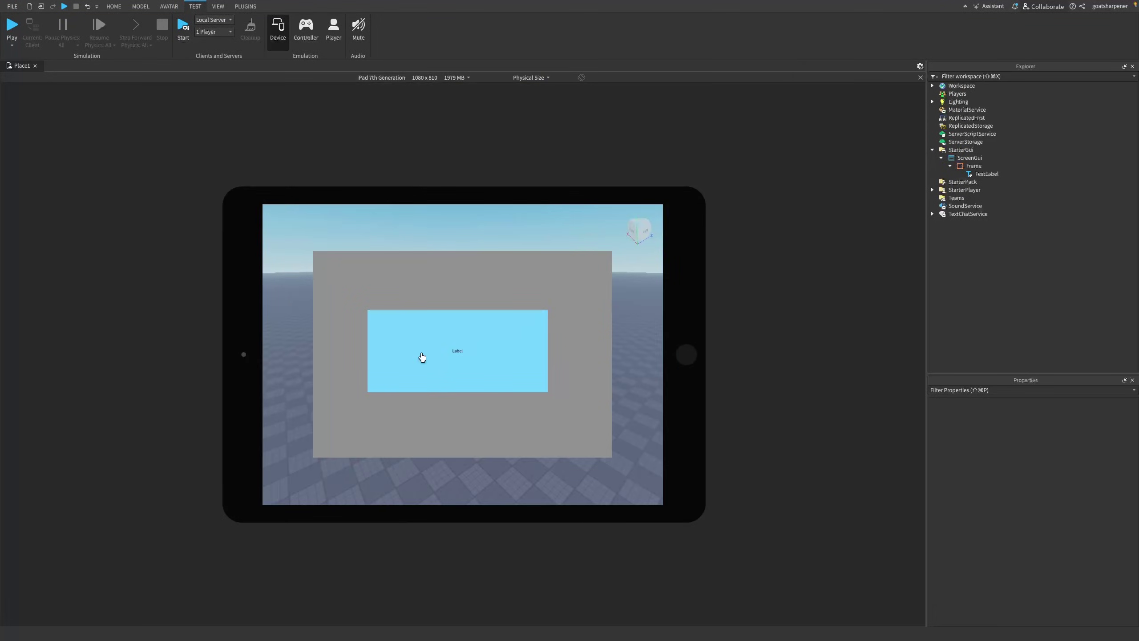
pyautogui.moveTo(422, 357); pyautogui.dragTo(551, 351, button='right')
# - Fly the camera back toward the spawn pad and bring up the Plugins tab
pyautogui.click(397, 78)
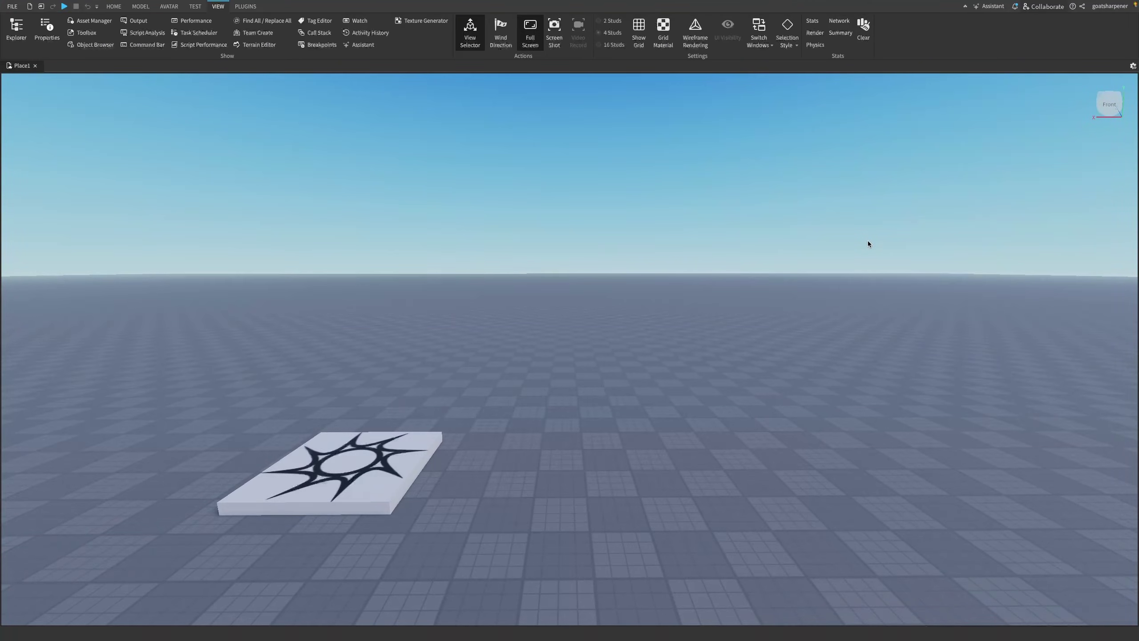
pyautogui.press('s')
pyautogui.press('w')
pyautogui.press('s')
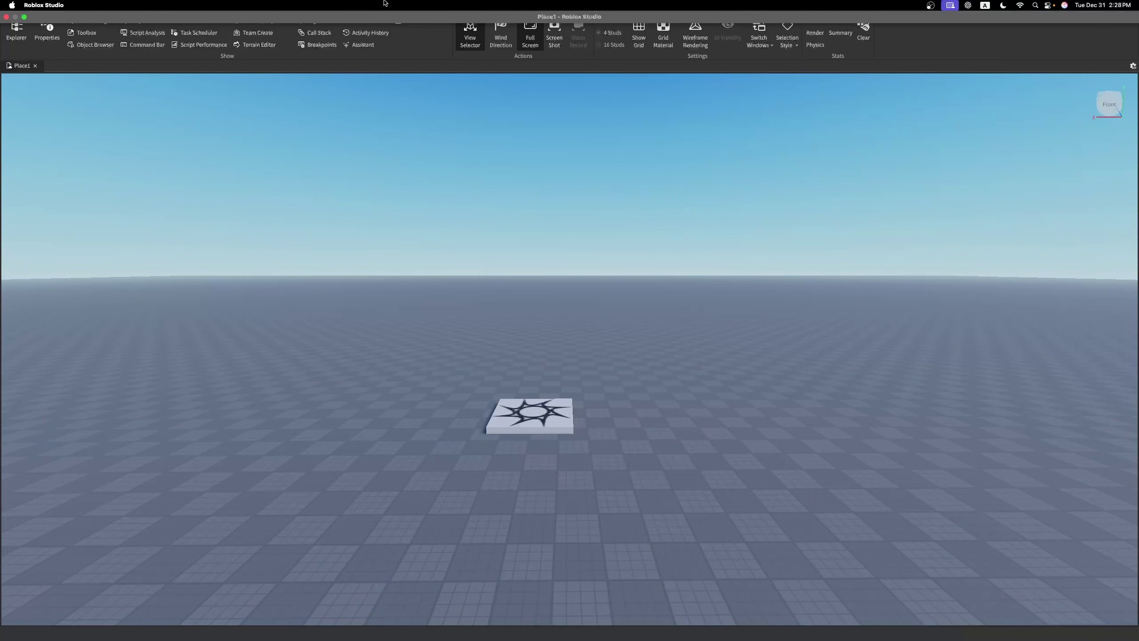
pyautogui.click(245, 7)
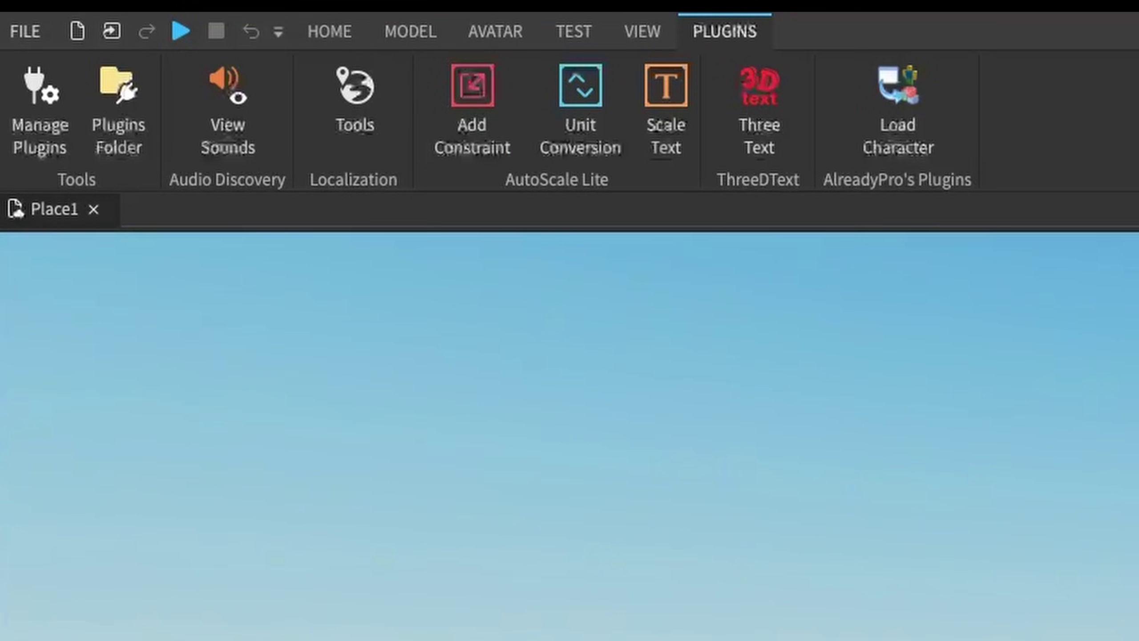
# - Dock the Explorer and Properties panels from the View tab
pyautogui.click(255, 17)
pyautogui.click(166, 13)
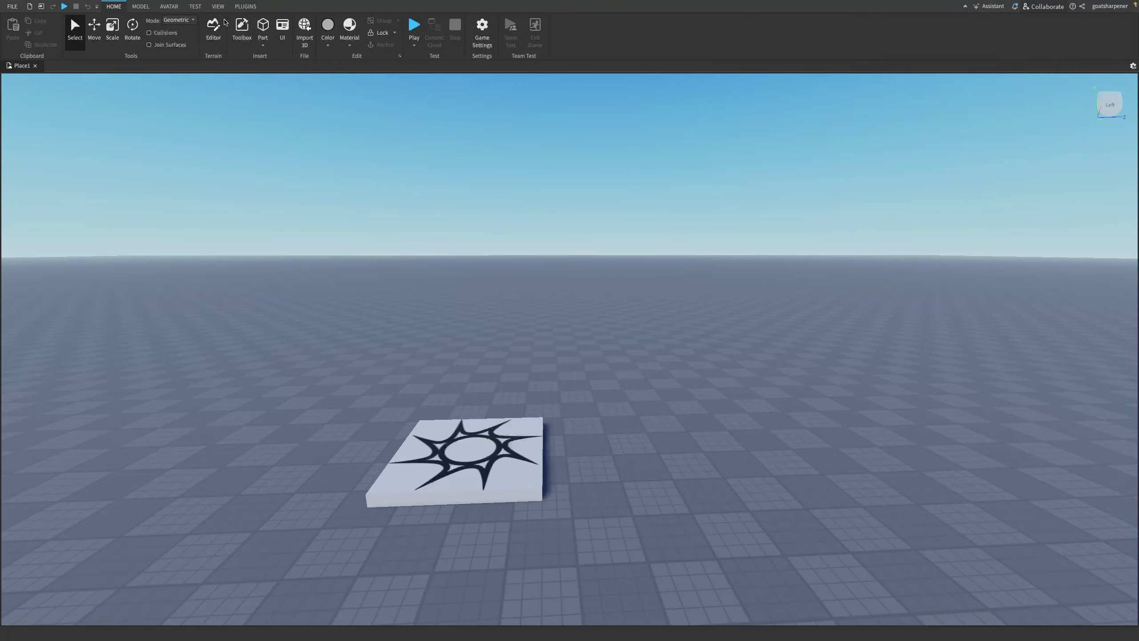
pyautogui.click(218, 6)
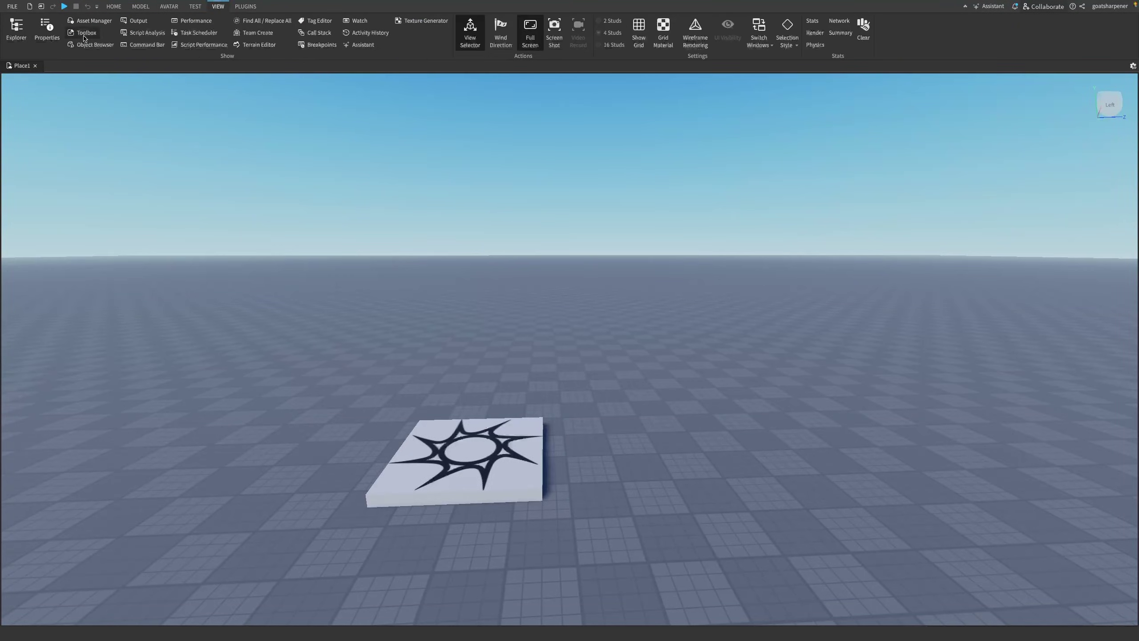
pyautogui.click(46, 32)
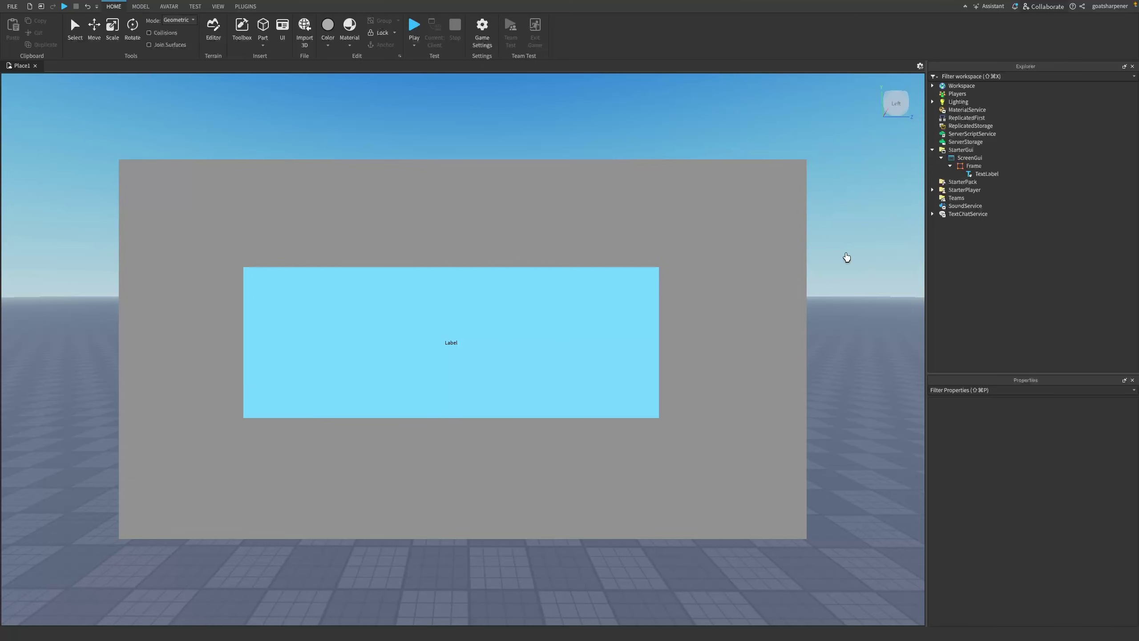
pyautogui.moveTo(845, 254); pyautogui.dragTo(854, 255, button='right')
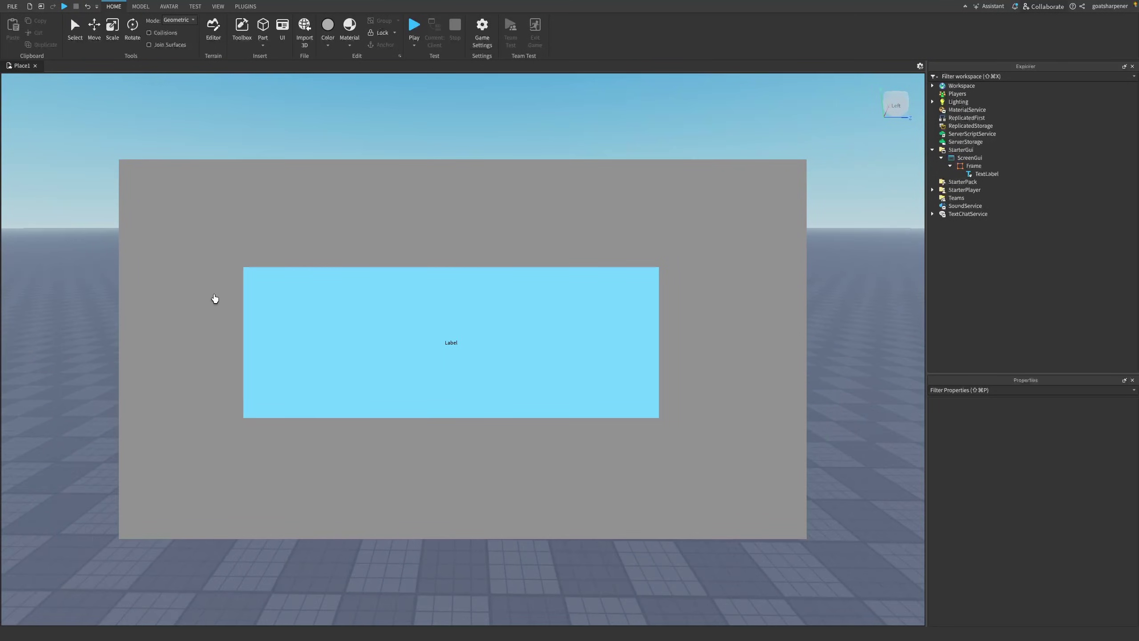
pyautogui.moveTo(816, 415); pyautogui.dragTo(814, 417, button='right')
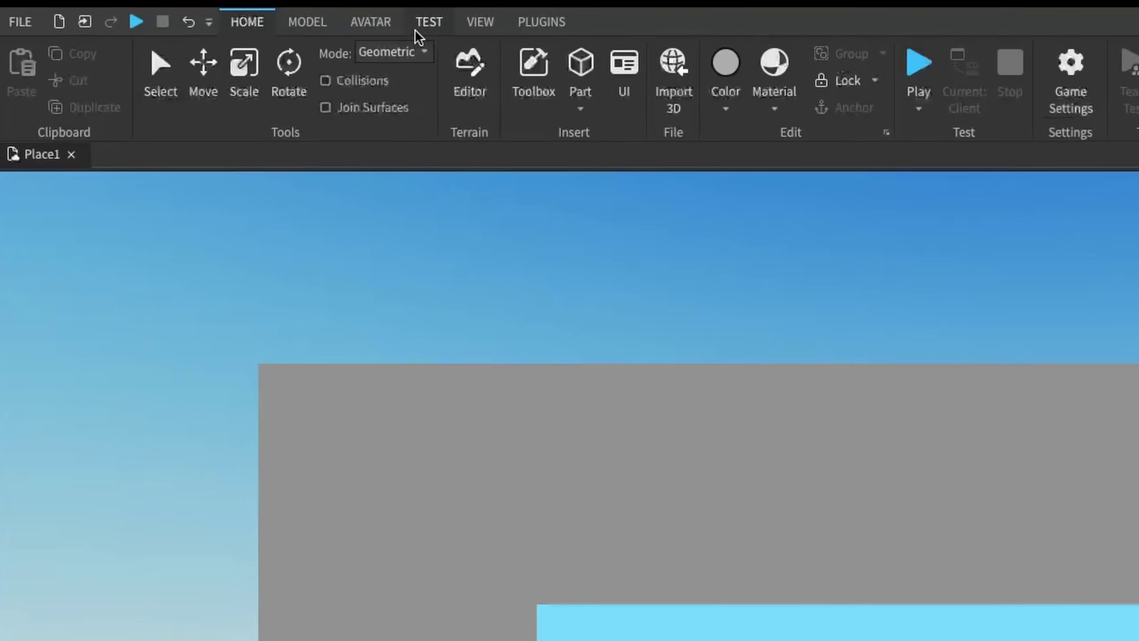
# - Turn on device emulation in the Test tab and preview the iPhone 14 Pro screen
pyautogui.click(194, 9)
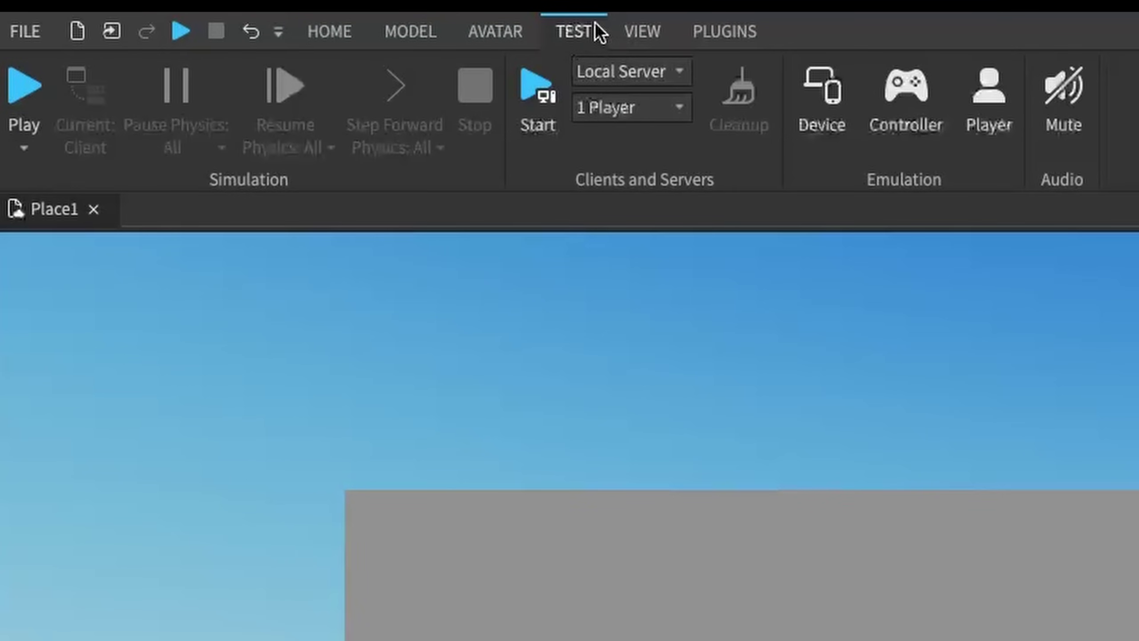
pyautogui.click(827, 133)
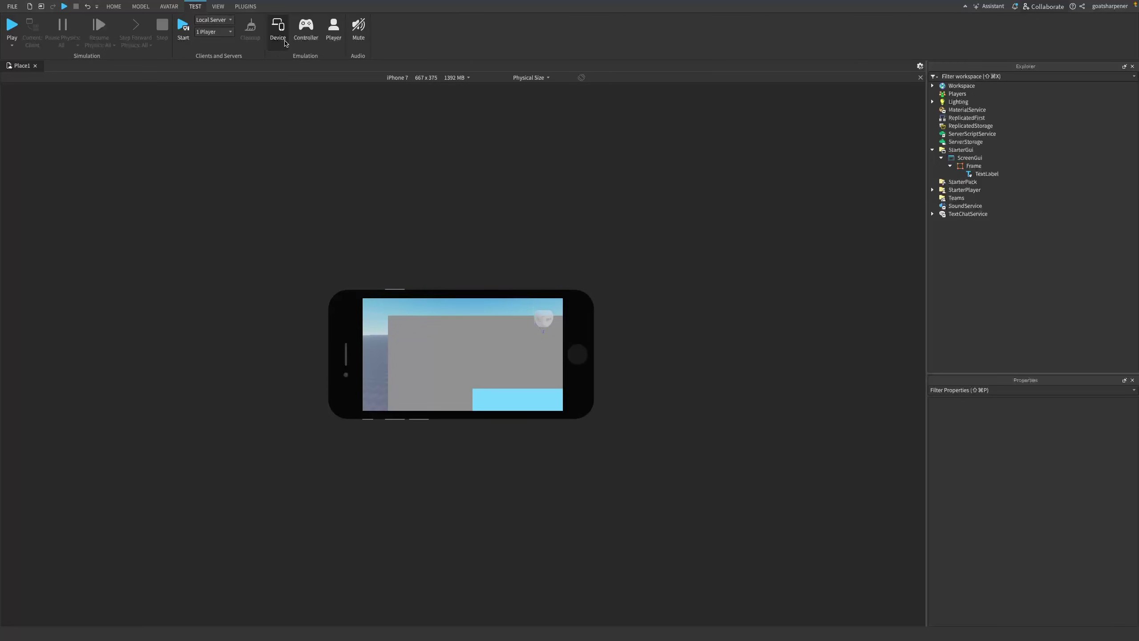
pyautogui.click(280, 35)
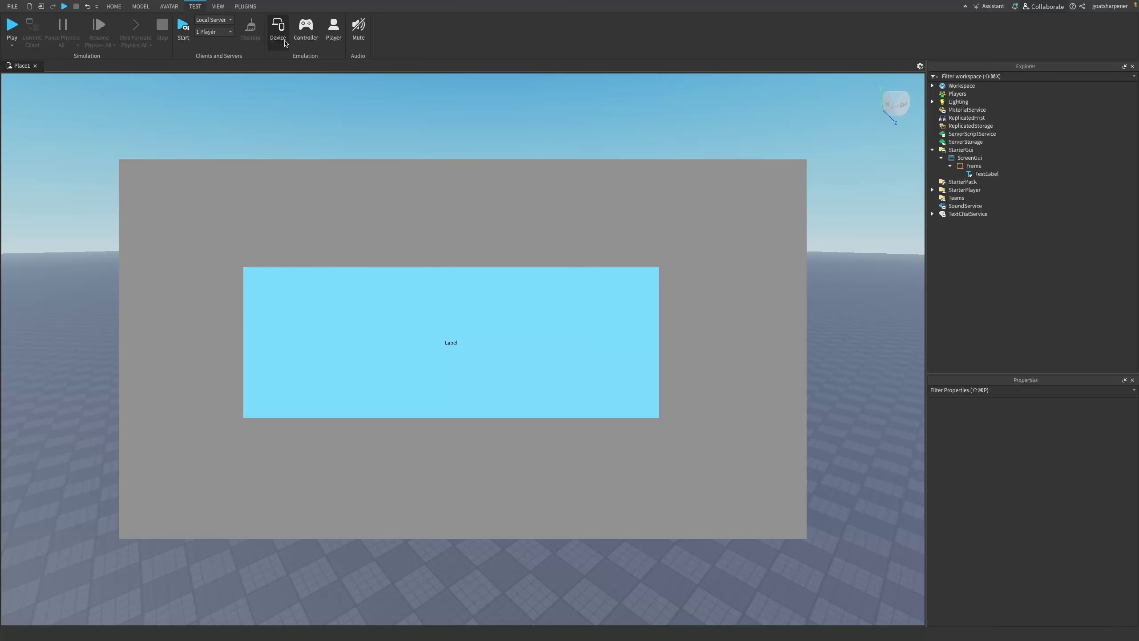
pyautogui.click(283, 37)
pyautogui.click(408, 79)
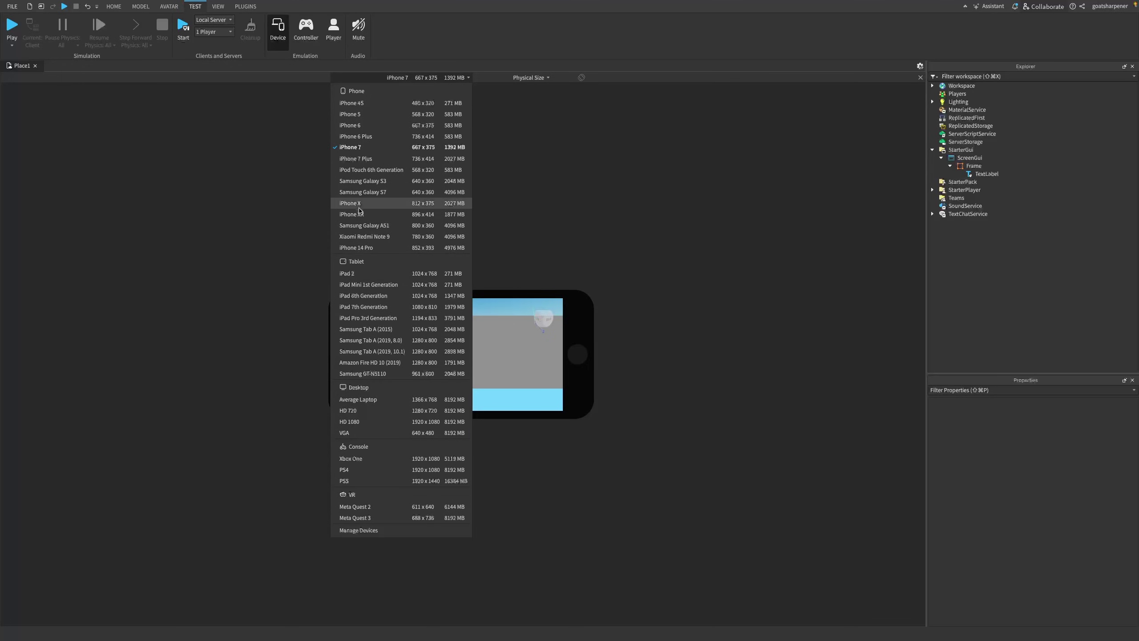
pyautogui.click(369, 247)
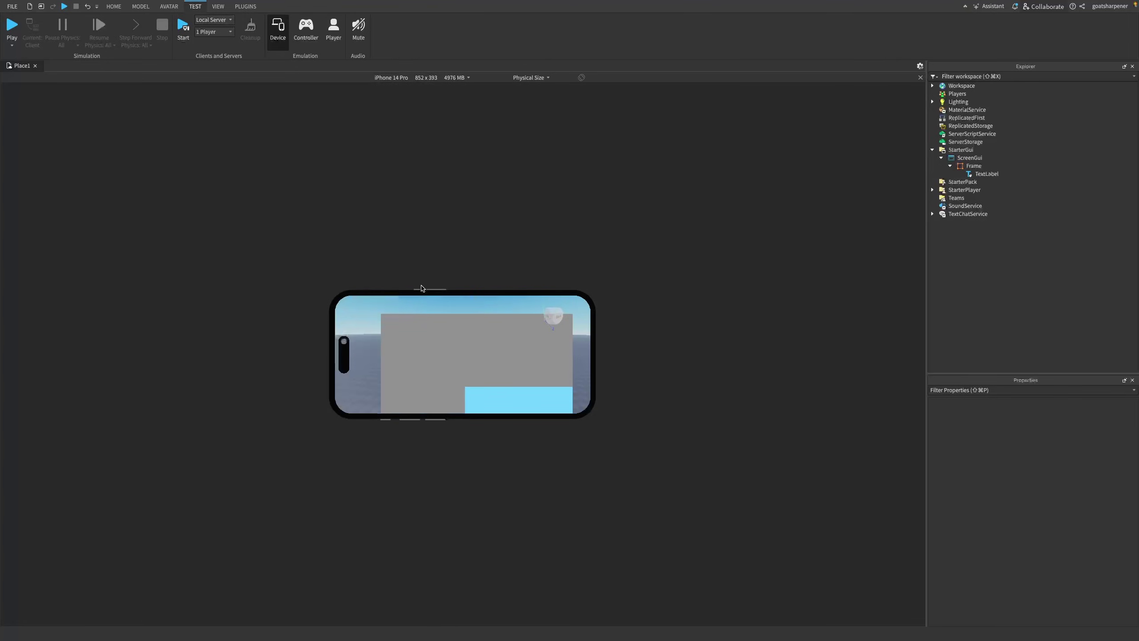
# - Switch the emulated device to iPad 7th Generation, then to Xbox One
pyautogui.click(399, 78)
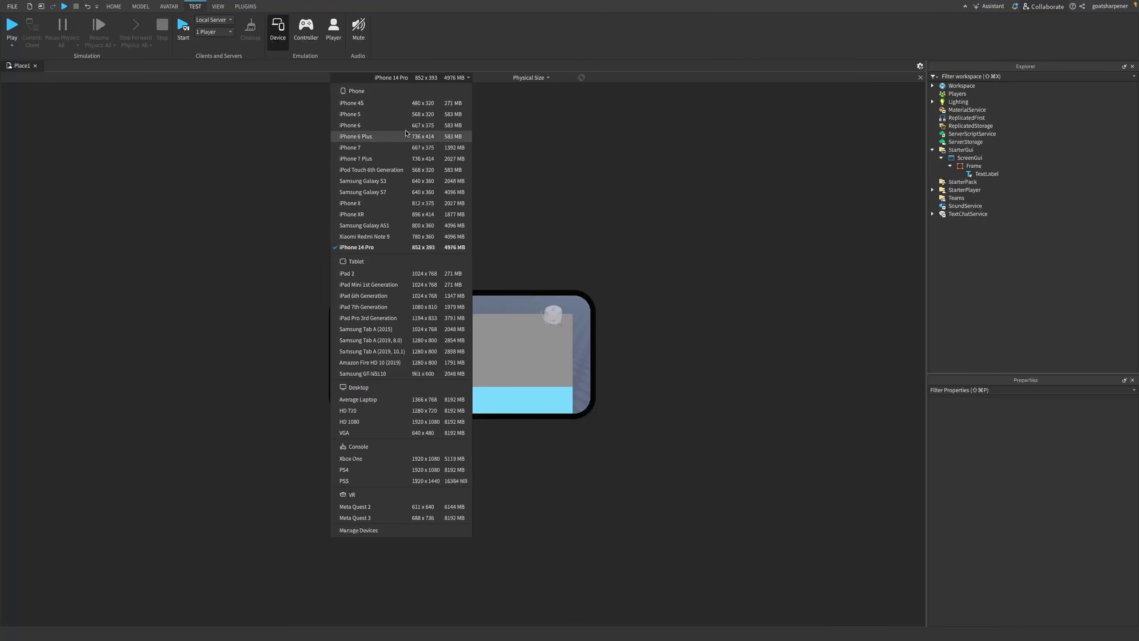
pyautogui.click(382, 306)
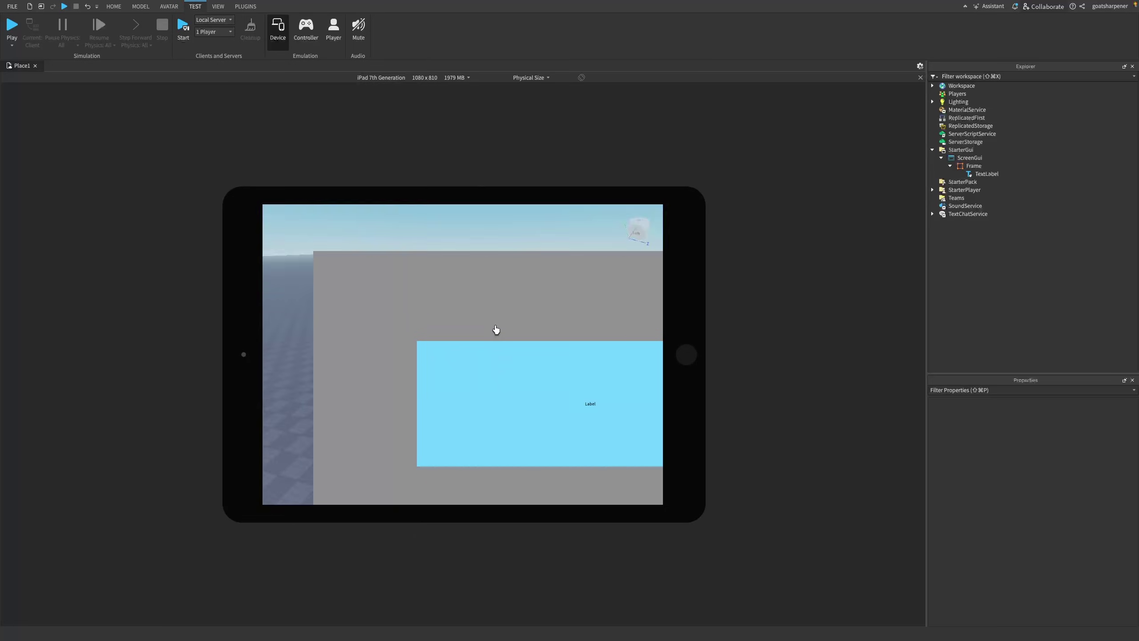
pyautogui.moveTo(496, 330); pyautogui.dragTo(428, 192)
pyautogui.click(397, 78)
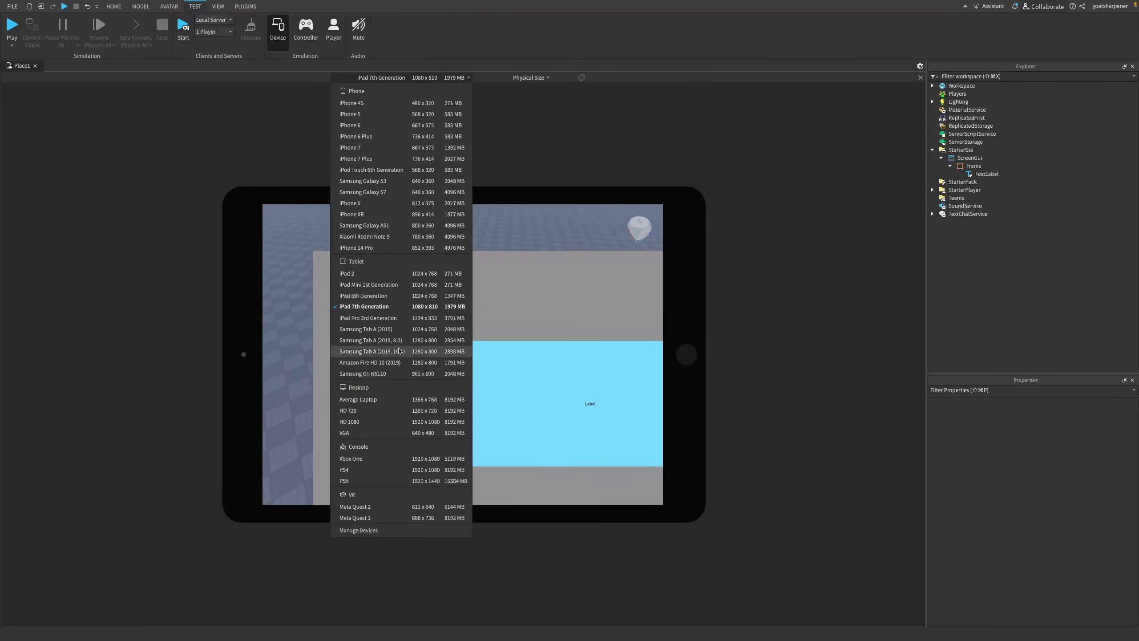
pyautogui.click(380, 459)
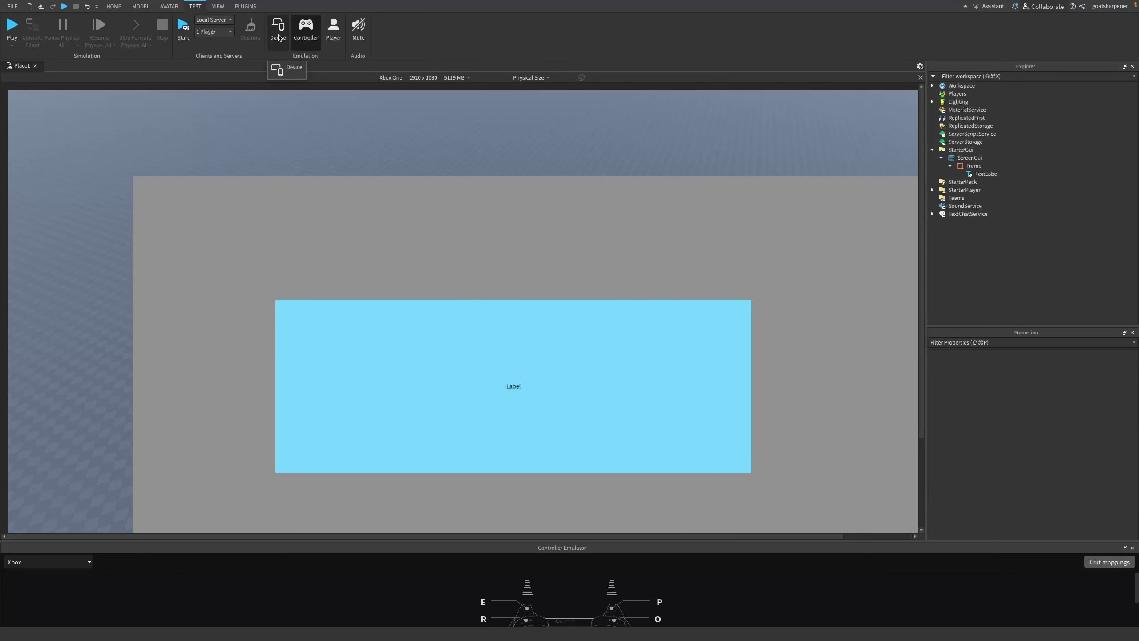
# - Turn off device emulation and select the Frame and TextLabel together in Explorer
pyautogui.click(279, 37)
pyautogui.moveTo(691, 408); pyautogui.dragTo(757, 387, button='right')
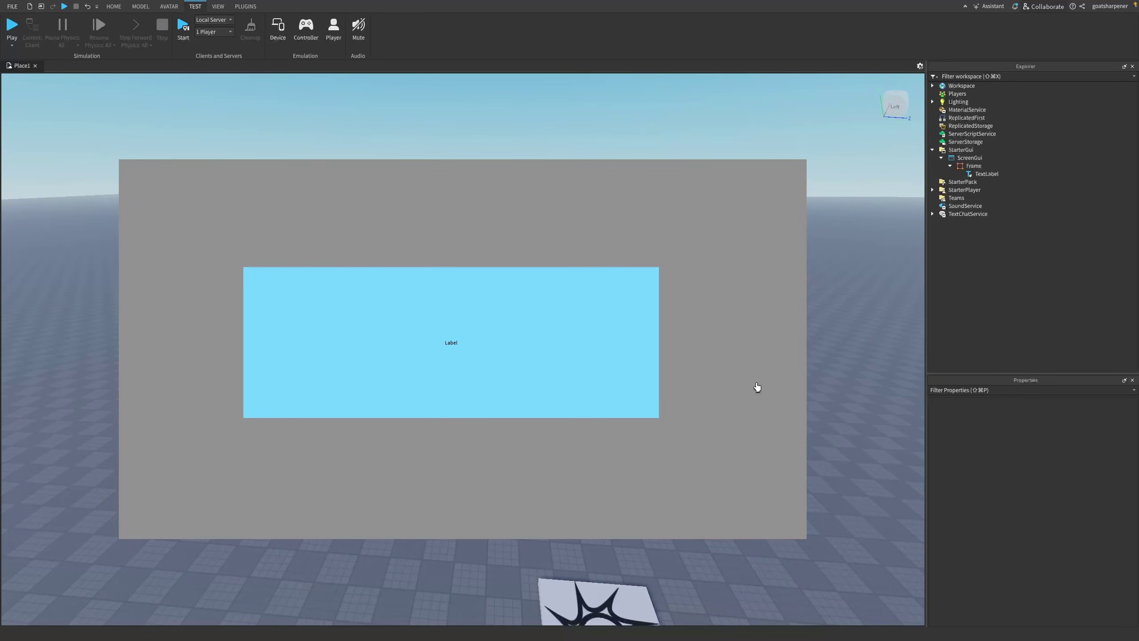
pyautogui.scroll(-3, 757, 387)
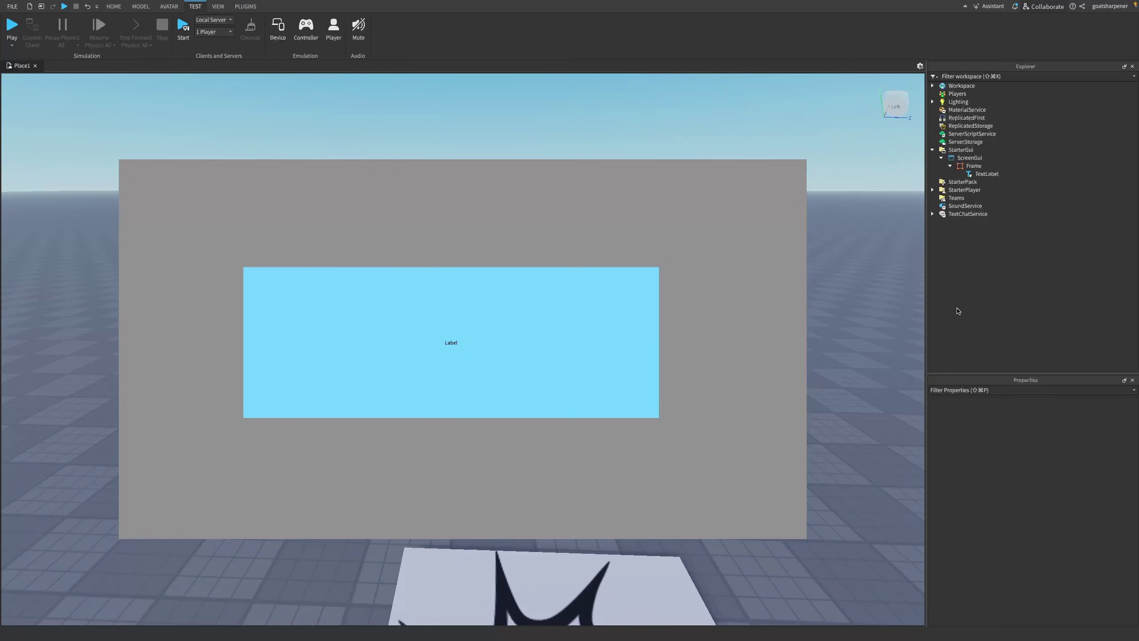
pyautogui.click(974, 165)
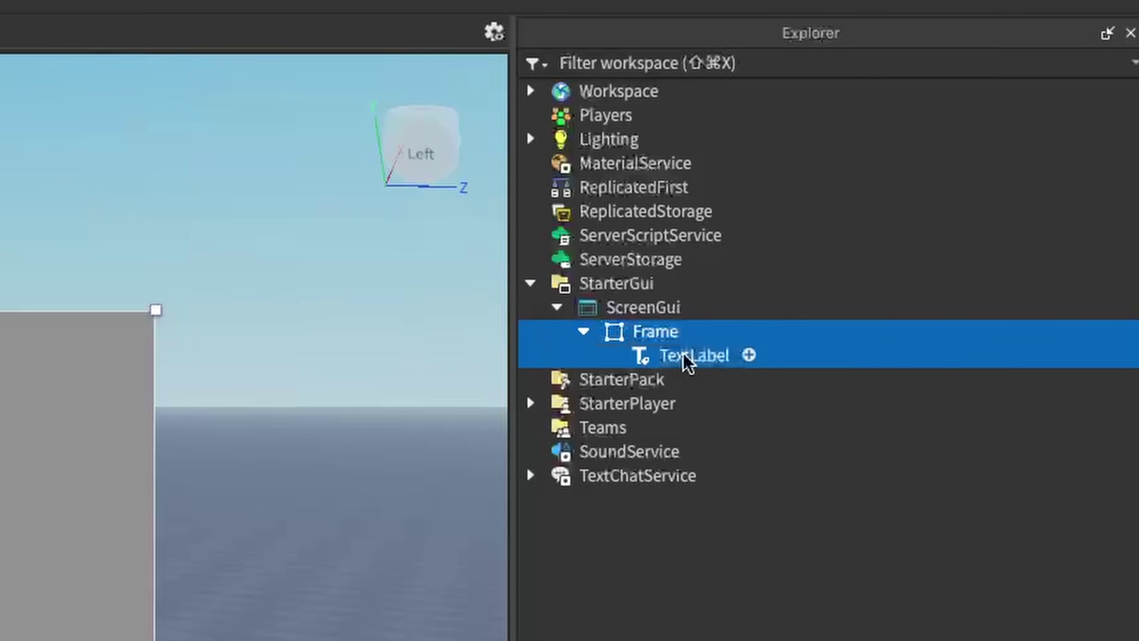
pyautogui.click(663, 349)
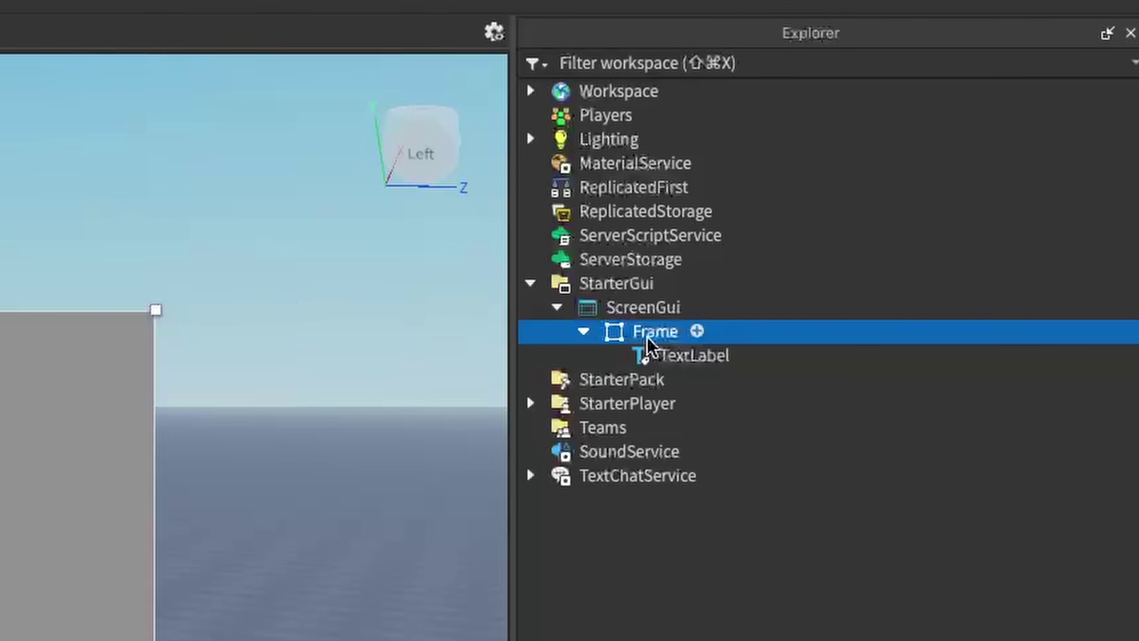
pyautogui.keyDown('shift'); pyautogui.click(650, 352); pyautogui.keyUp('shift')
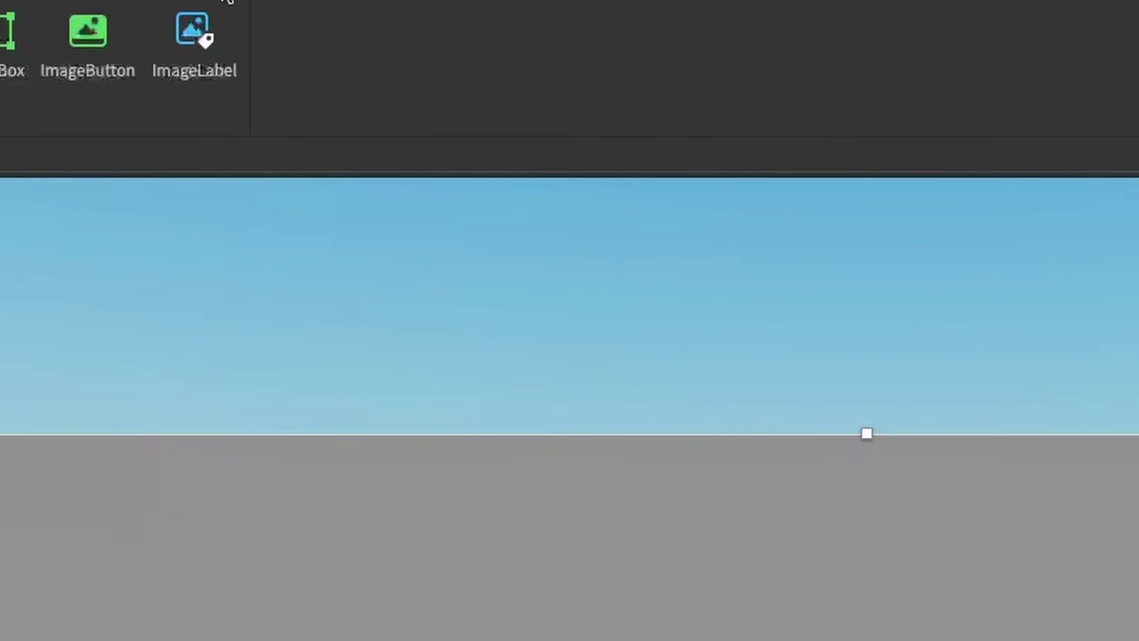
# - Bring up the Plugins tab to reach AutoScale Lite's Unit Conversion tool
pyautogui.click(741, 19)
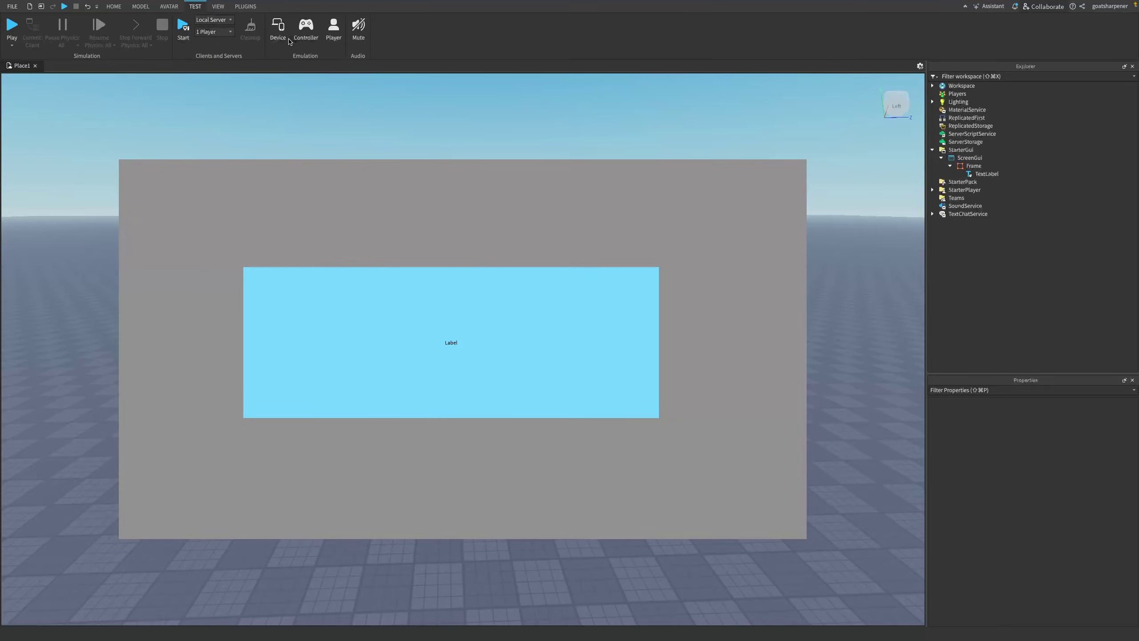
# - Re-enable emulation and preview the GUI on iPhone 7, iPad 7th Generation and HD 1080
pyautogui.click(283, 36)
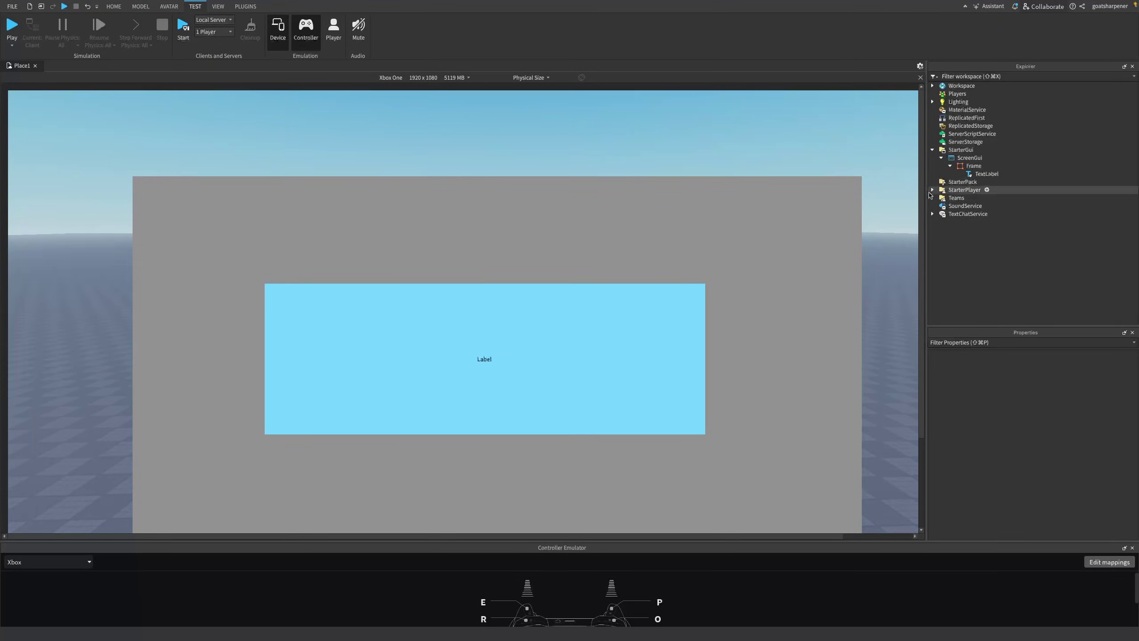
pyautogui.moveTo(920, 365); pyautogui.dragTo(921, 380)
pyautogui.scroll(-3, 555, 164)
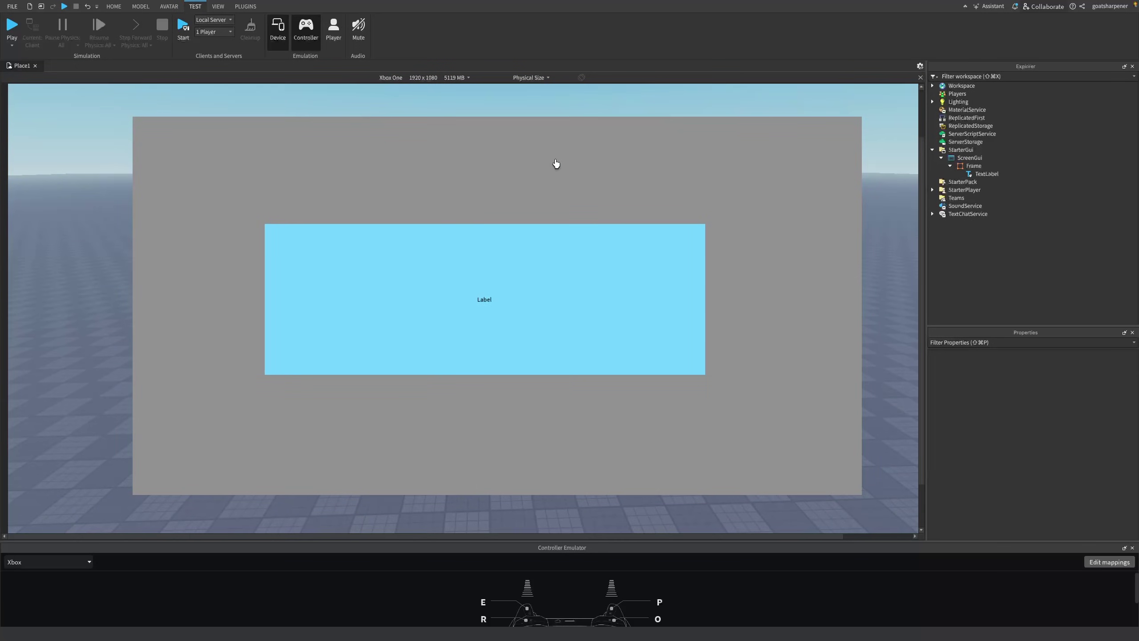
pyautogui.click(434, 75)
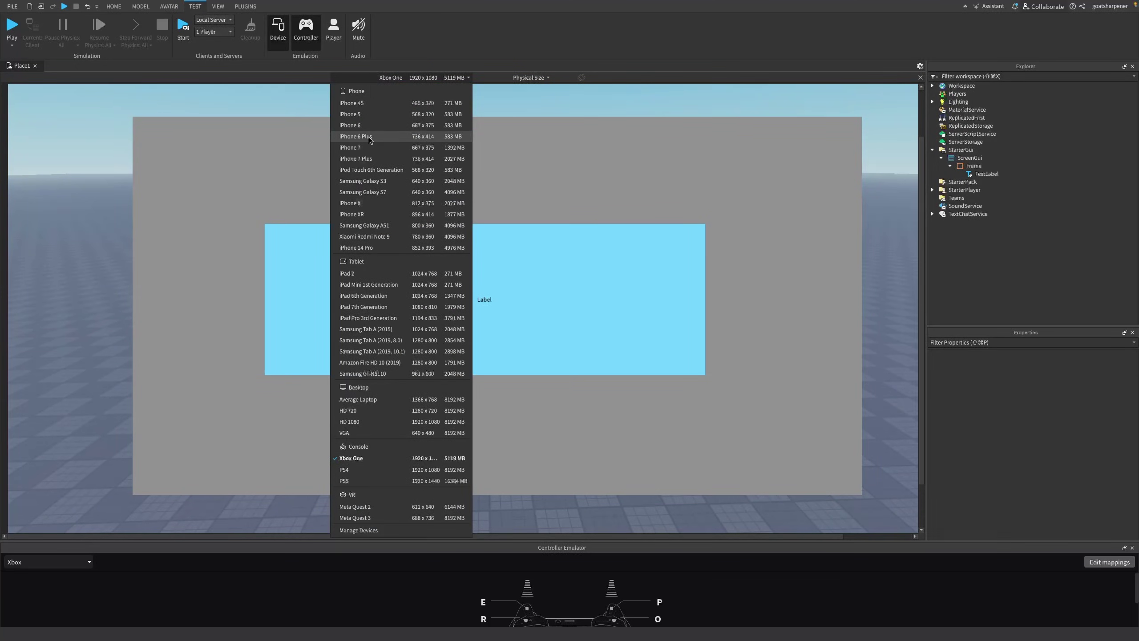
pyautogui.click(383, 148)
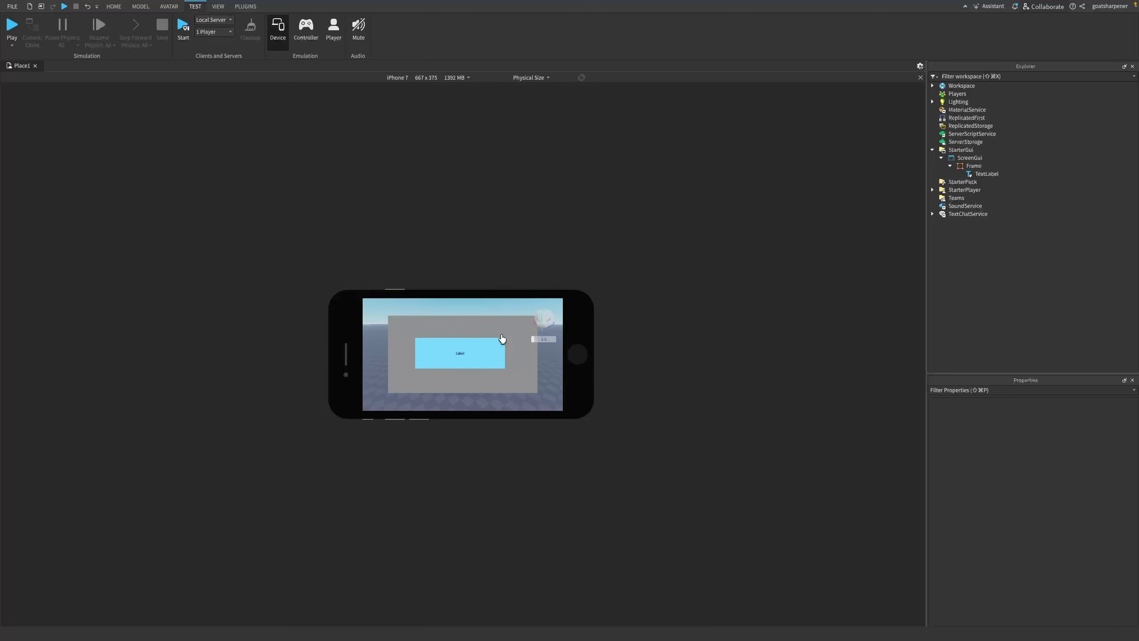
pyautogui.click(436, 77)
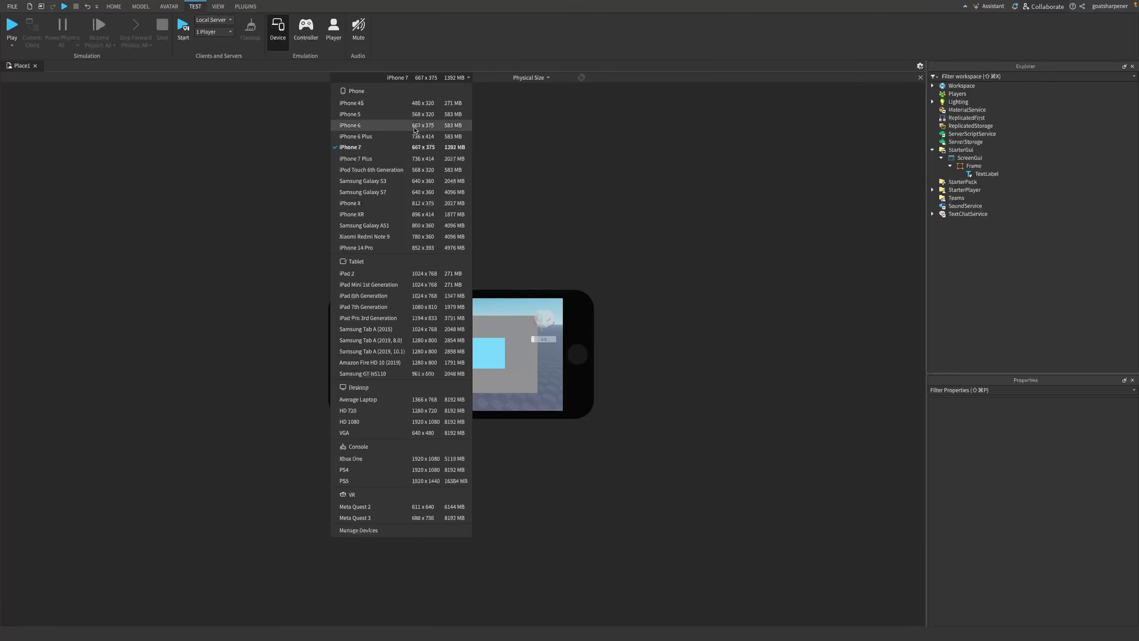
pyautogui.click(374, 306)
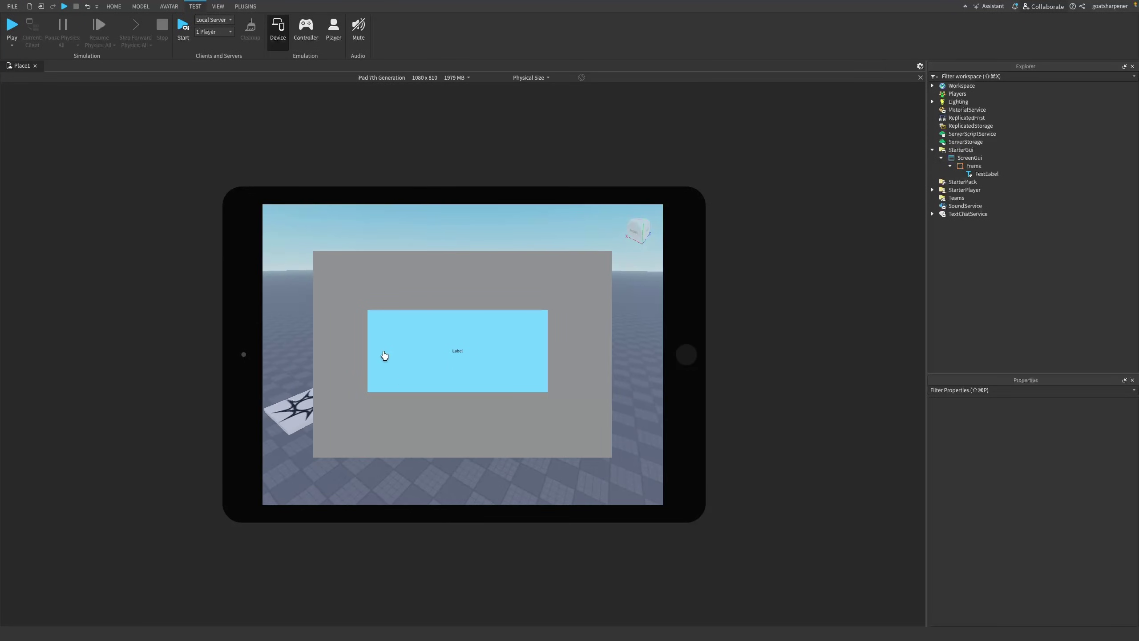
pyautogui.click(404, 79)
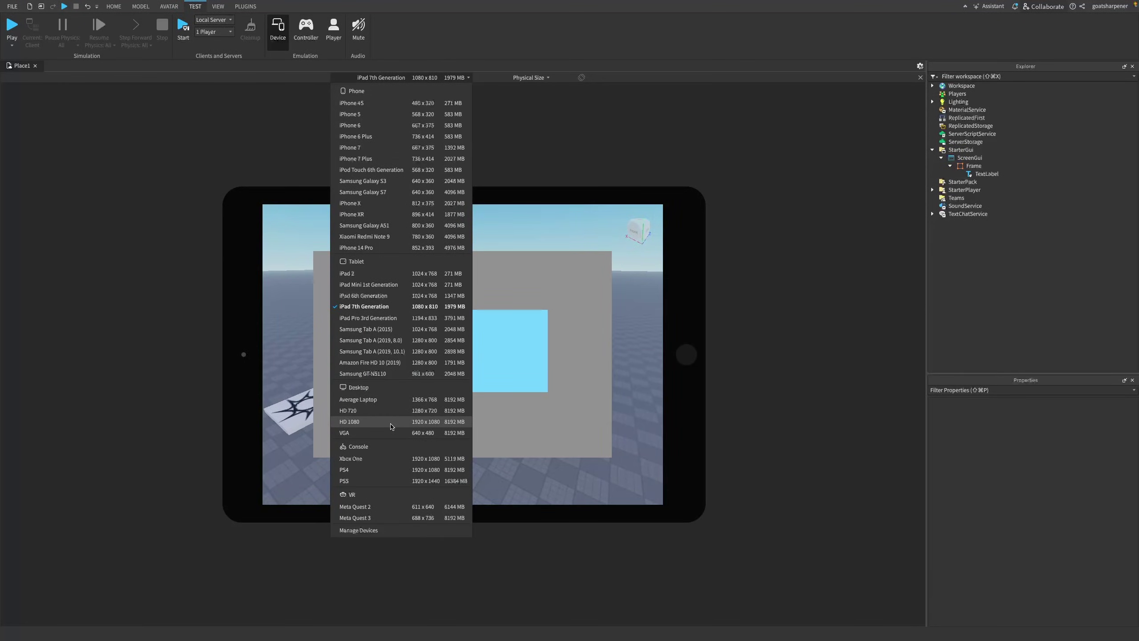
pyautogui.click(390, 422)
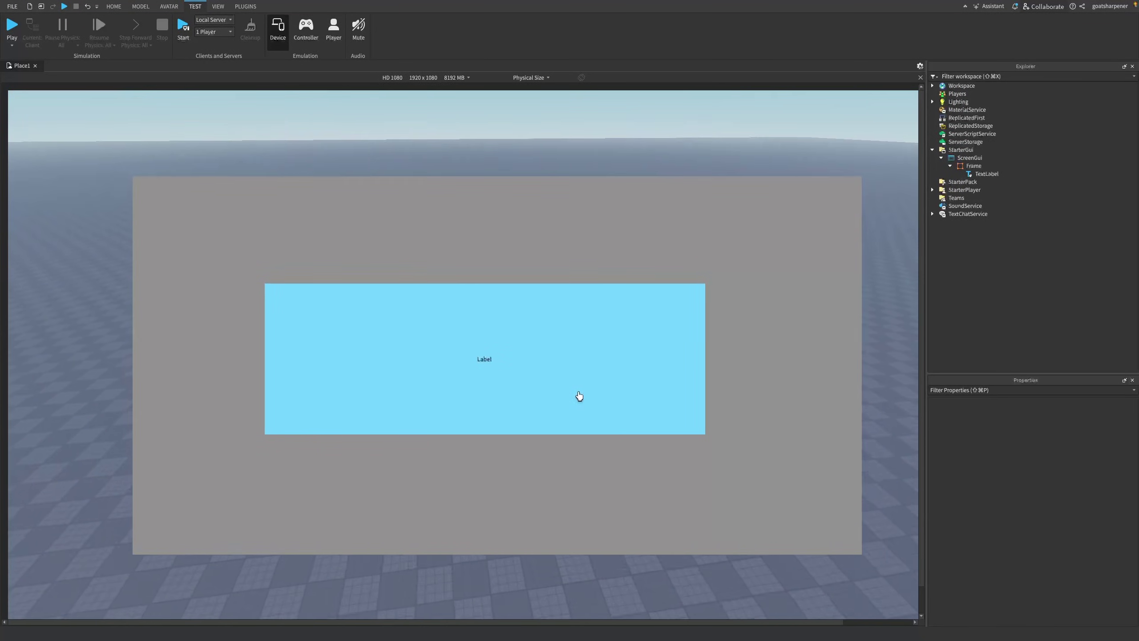
# - Switch off Device emulation from the Test tab
pyautogui.click(285, 38)
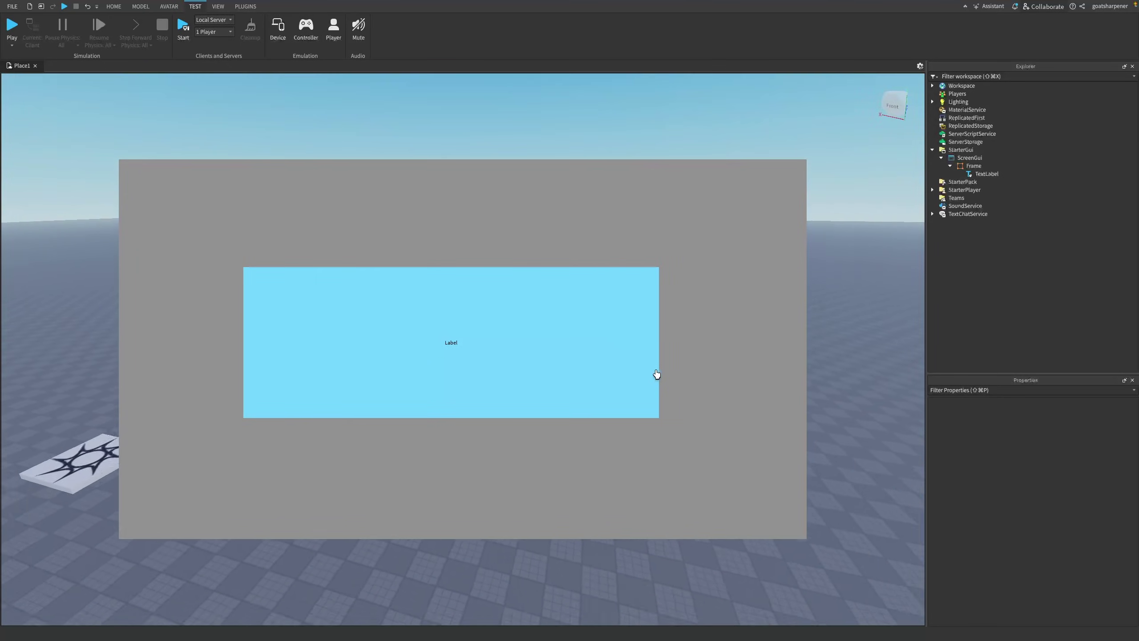